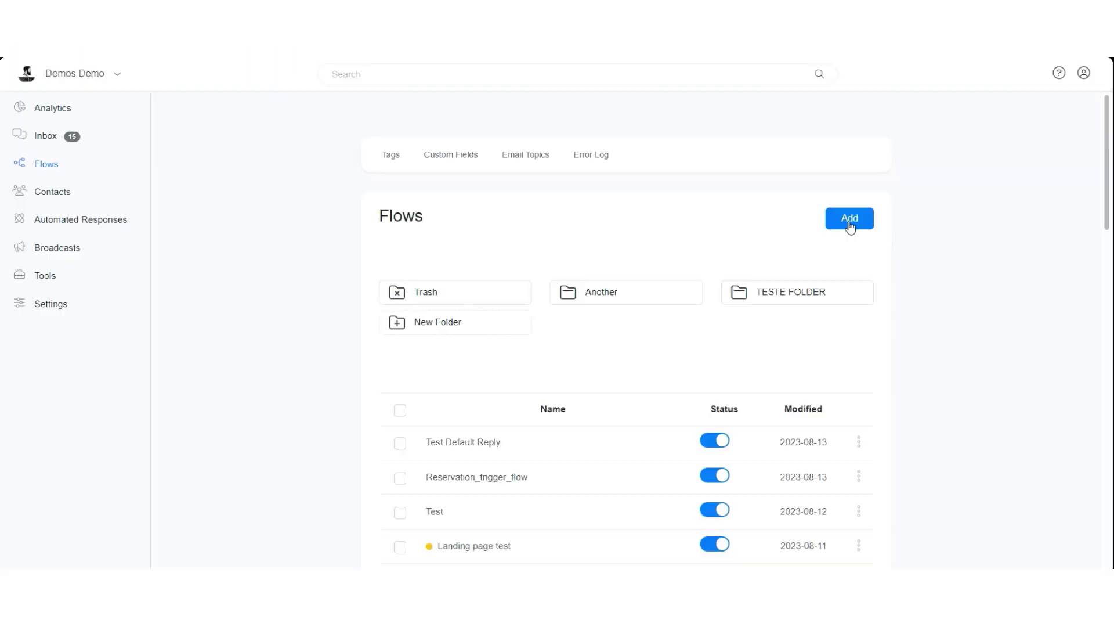
- Create a new flow named 'Day 1 Flow'
left_click(850, 219)
left_click(488, 137)
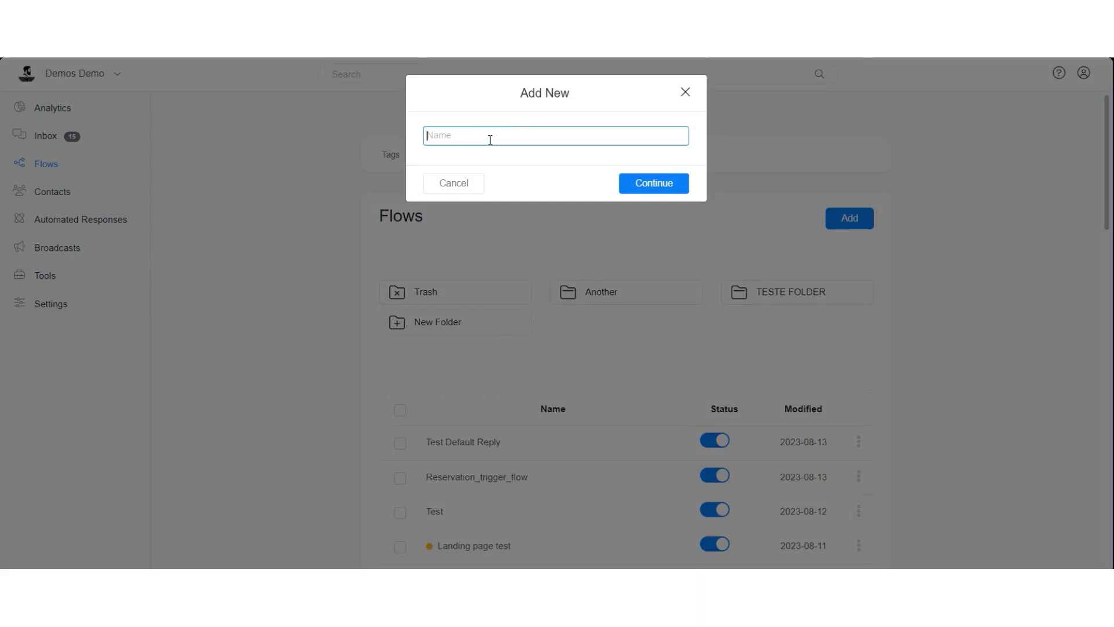
type("Day")
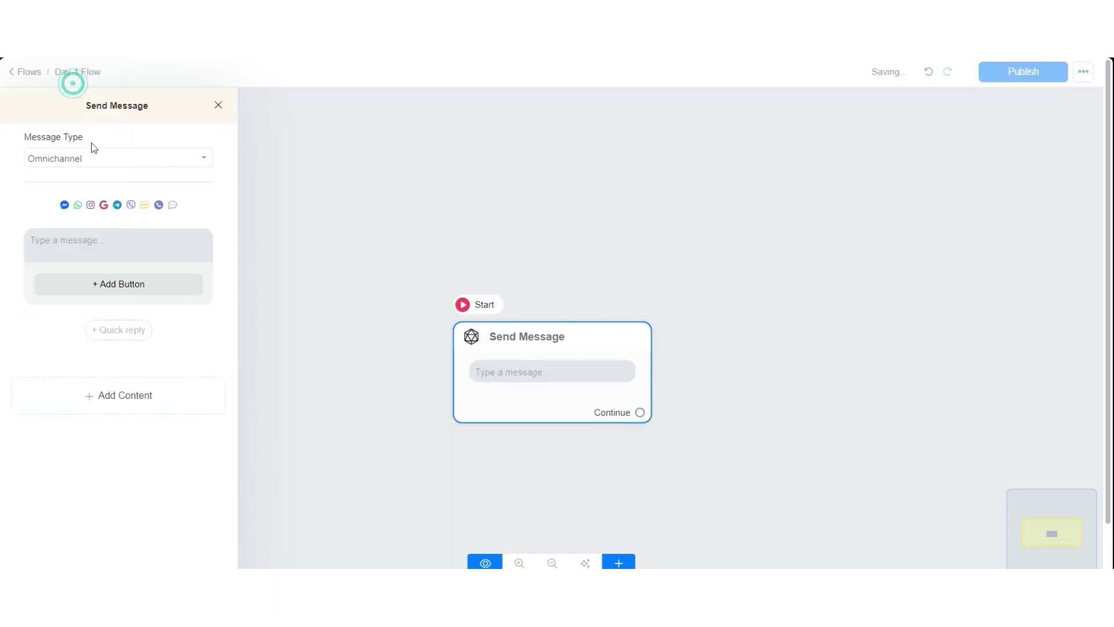
- Add a text message reading 'Day 1 content here' to Day 1 Flow
left_click(121, 242)
type("Day 1 co")
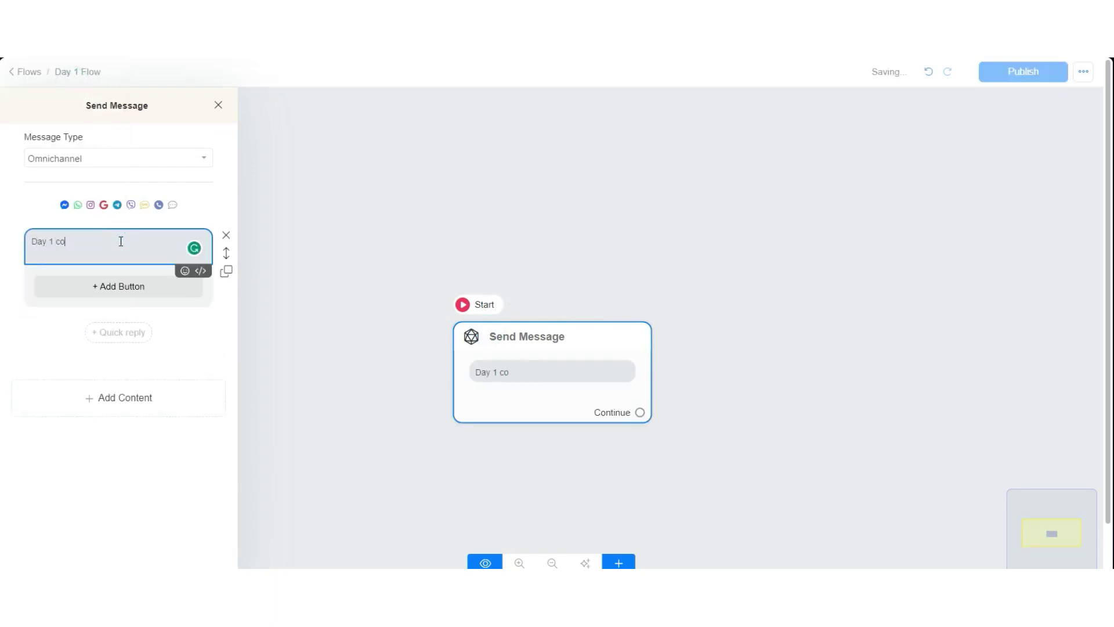
type("ntent here")
left_click(724, 299)
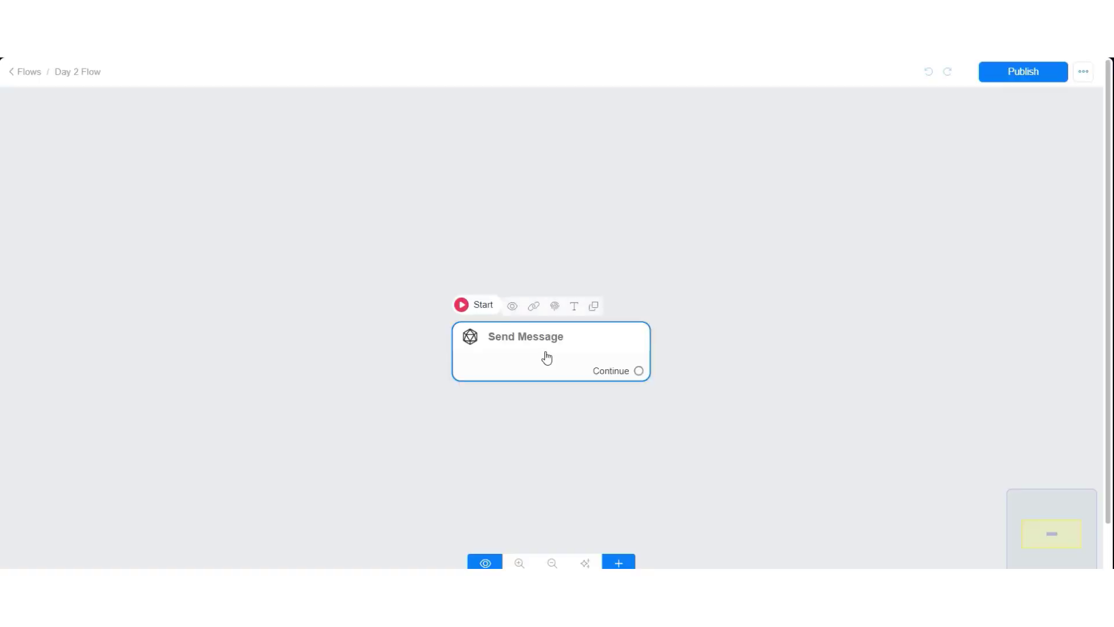
- Give Day 2 Flow a text message 'Day 2 content here' and publish it
left_click(545, 356)
left_click(83, 321)
left_click(55, 74)
left_click(87, 243)
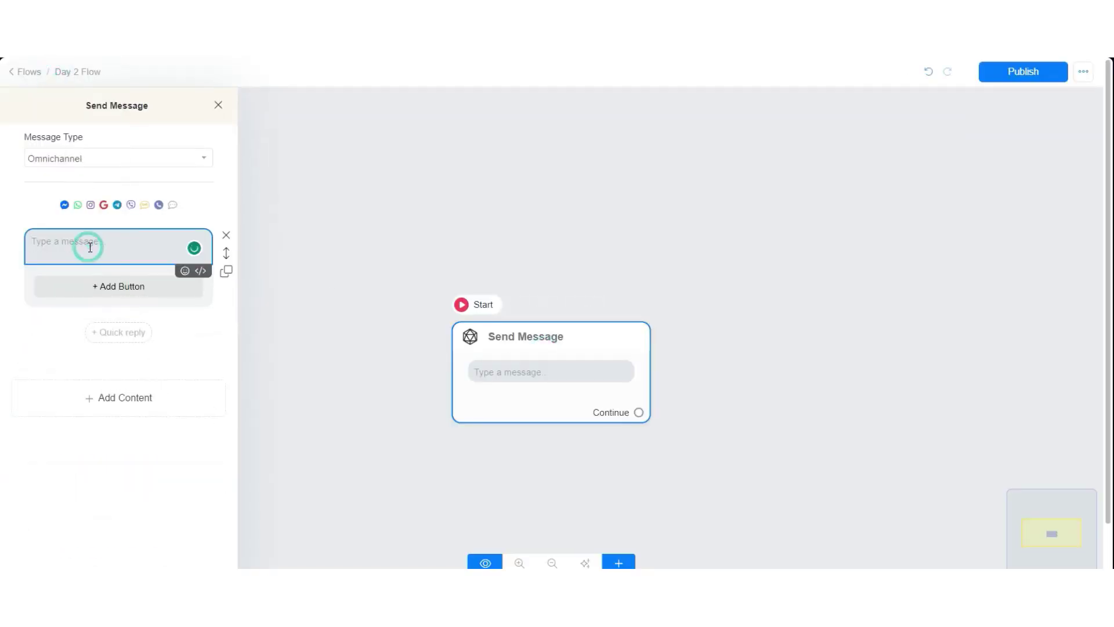
type("Day 2 content here")
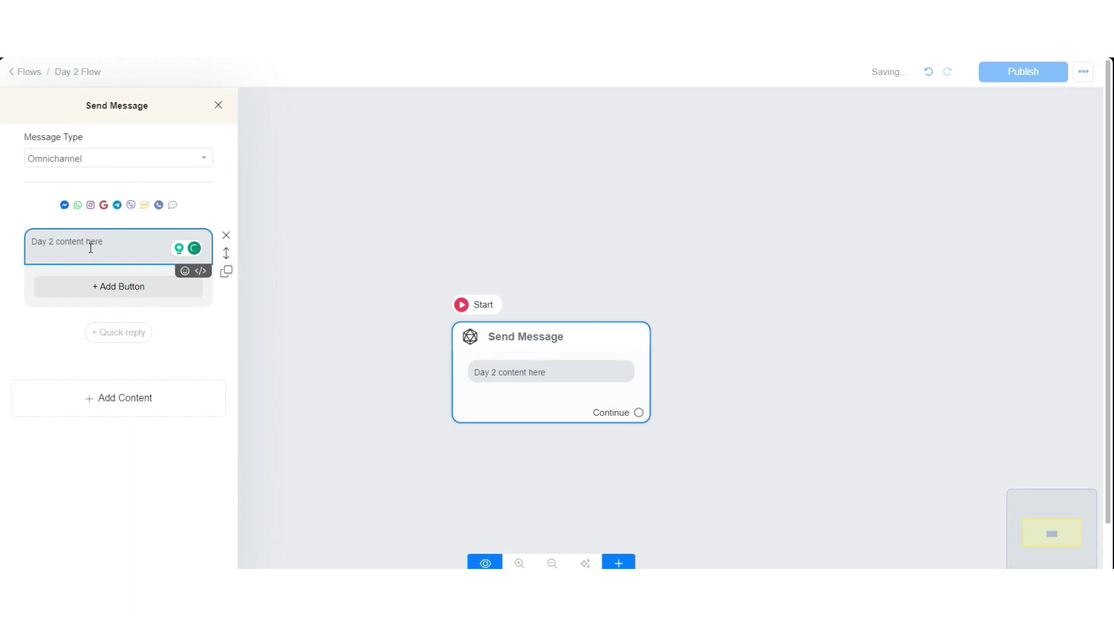
left_click(325, 314)
left_click(1037, 74)
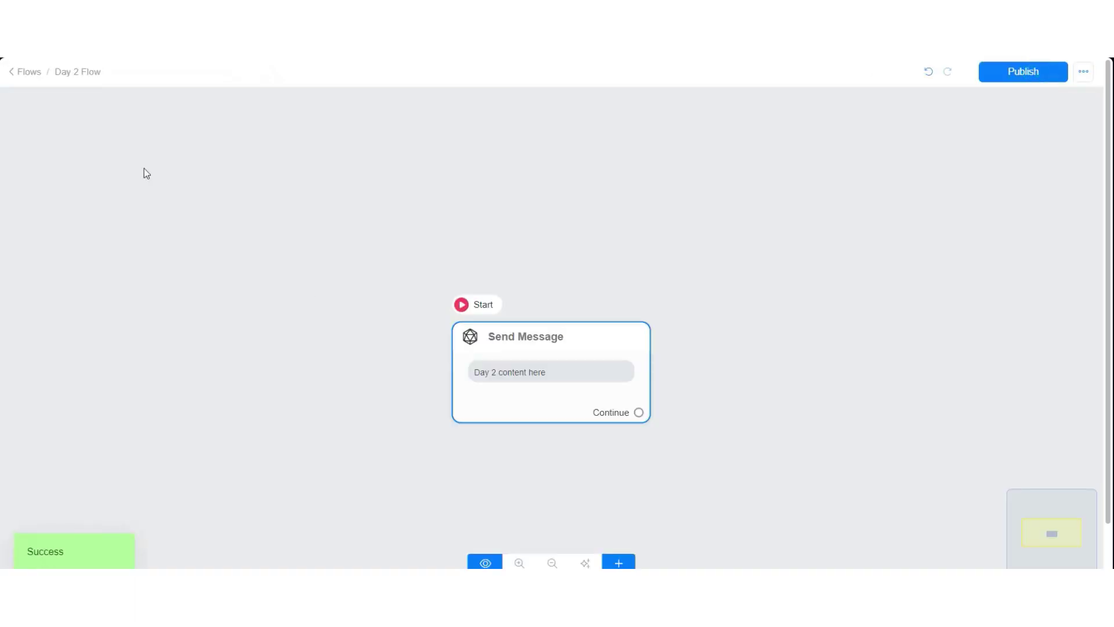
- Create another new flow named 'Day 3 Flow'
left_click(32, 72)
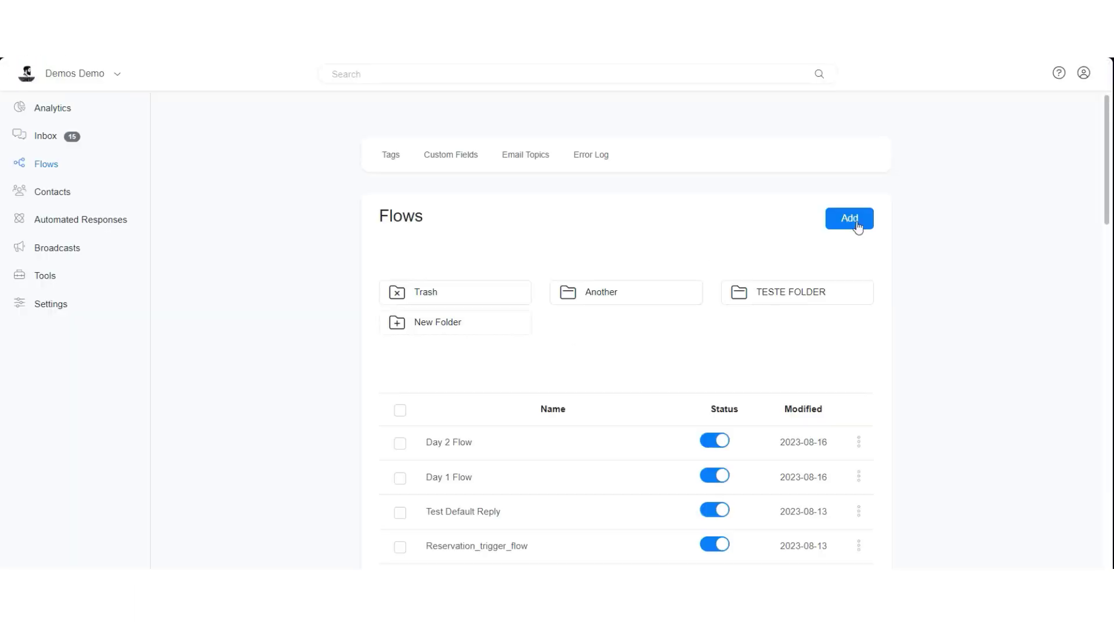
left_click(853, 222)
left_click(471, 139)
type("Da")
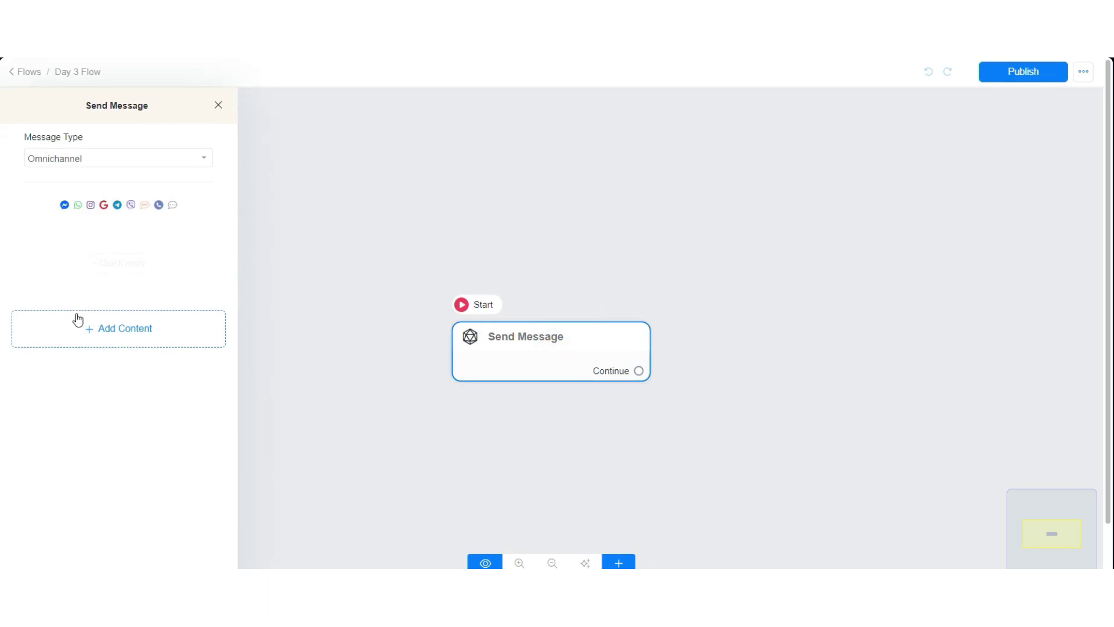
- Add the text message 'Day 3 content here' to Day 3 Flow and publish it
left_click(78, 321)
left_click(54, 83)
type("Day 3 content here")
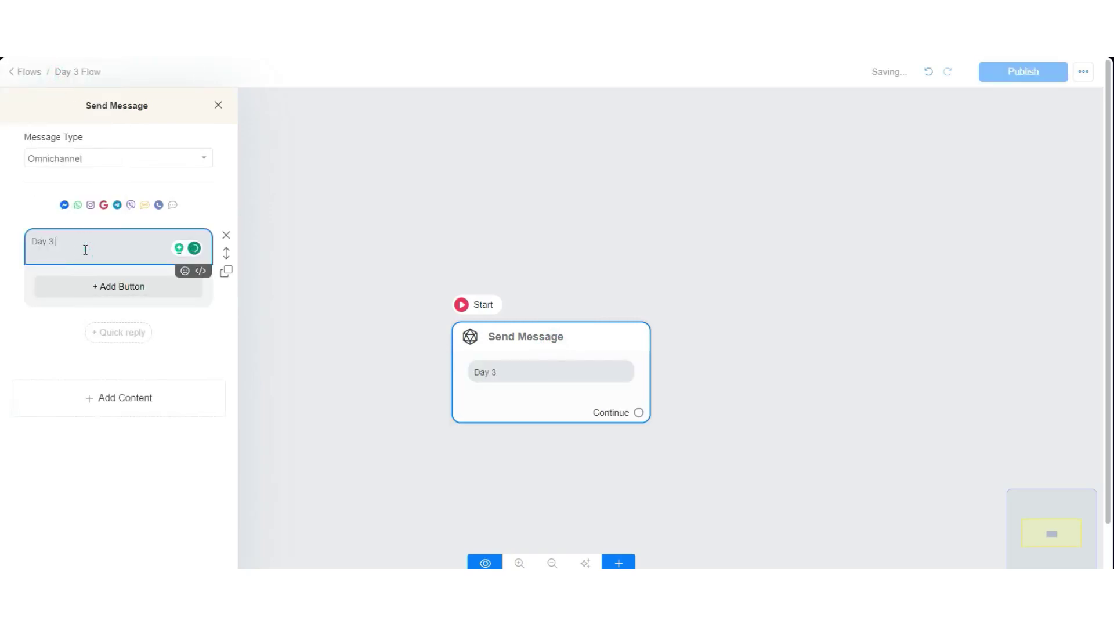
left_click(609, 256)
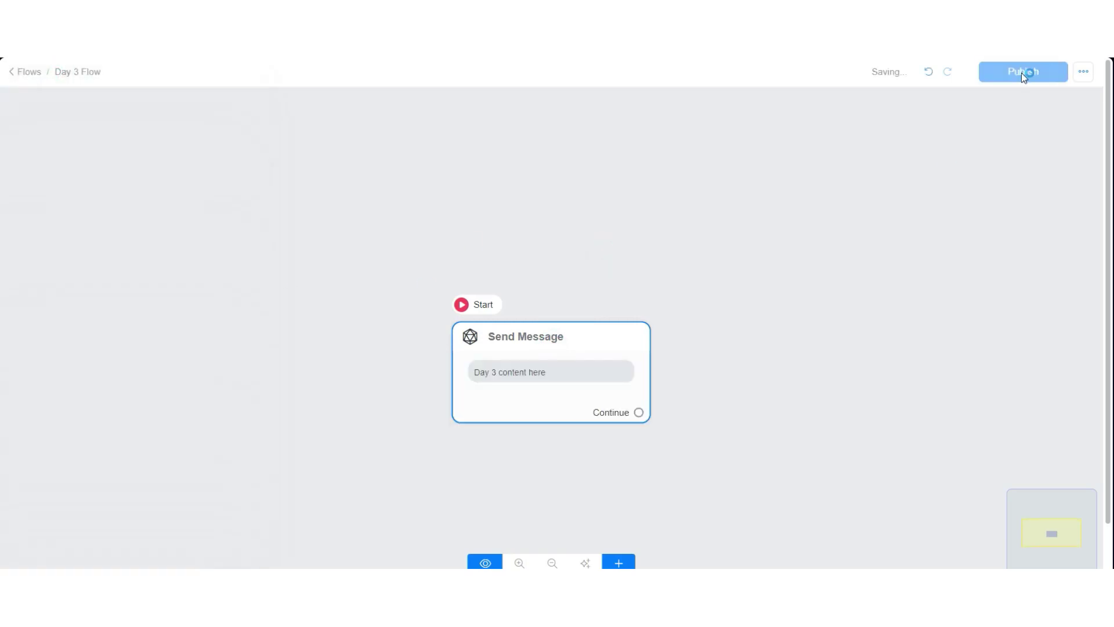
left_click(1020, 73)
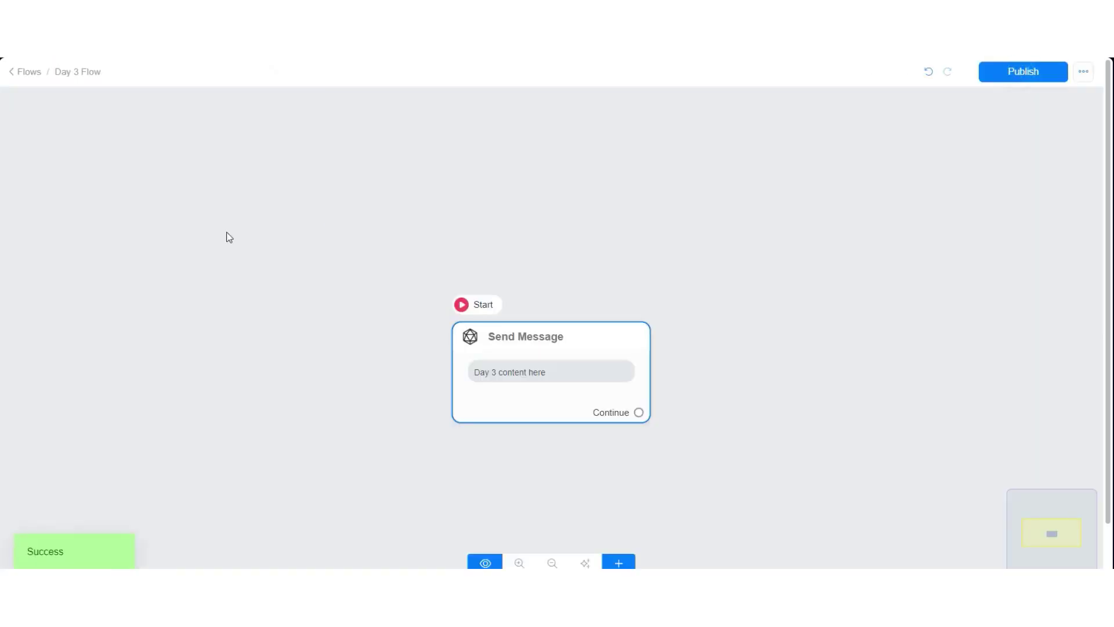
left_click(27, 72)
- Make Day 1 Flow the campaign's first message, sent immediately
left_click(49, 274)
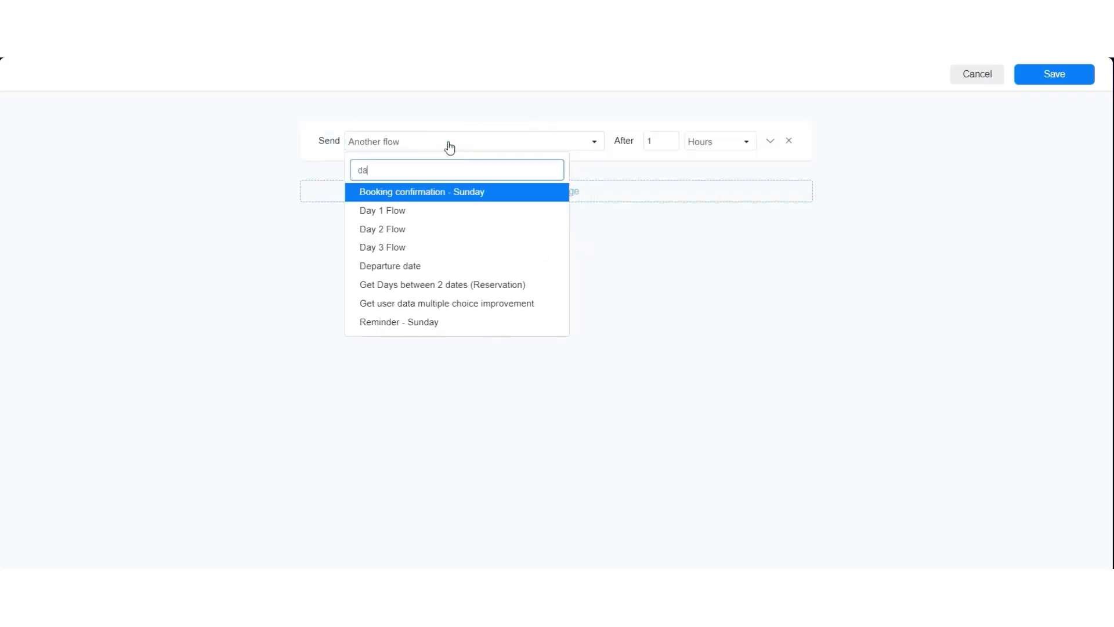
left_click(410, 210)
left_click(734, 142)
left_click(737, 167)
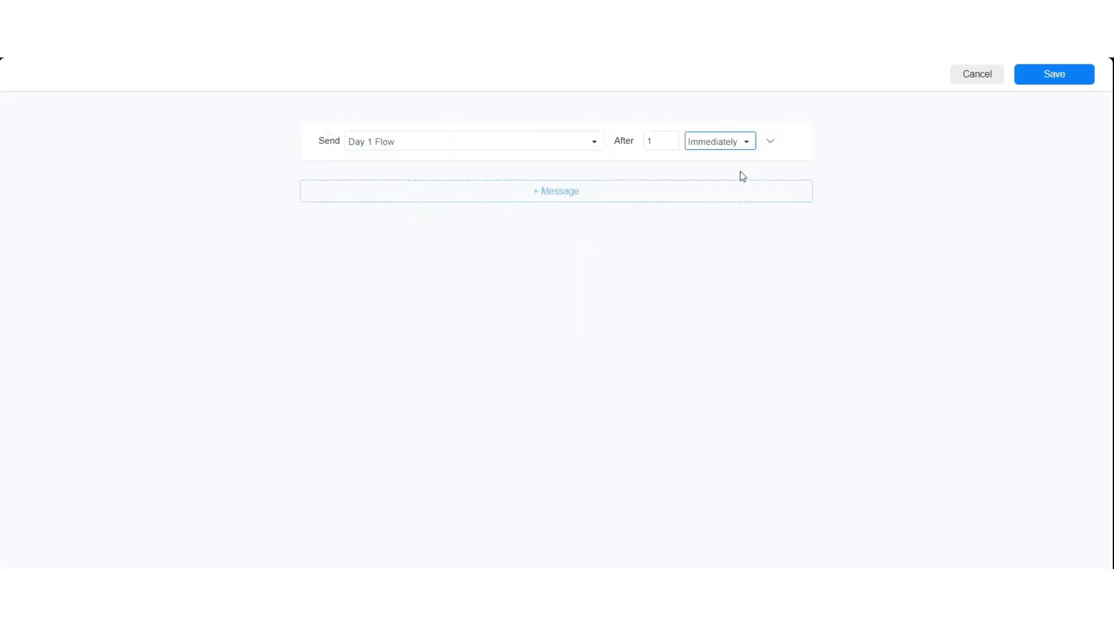
- Add a second campaign message sending Day 2 Flow after a delay in days
left_click(525, 200)
left_click(473, 192)
type("day")
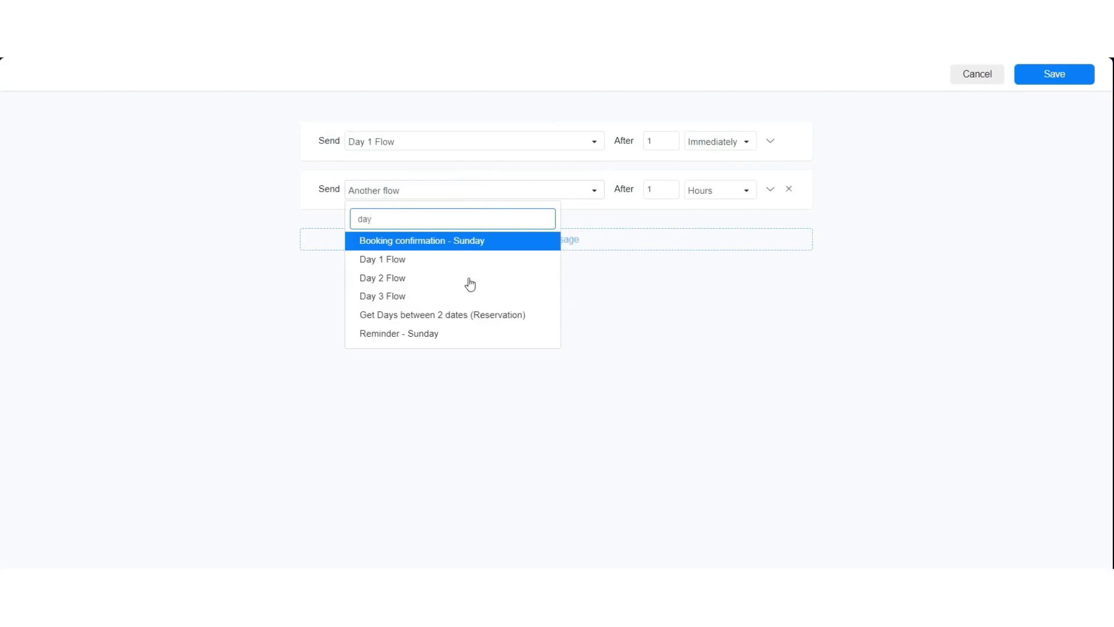
left_click(437, 276)
left_click(737, 192)
left_click(726, 270)
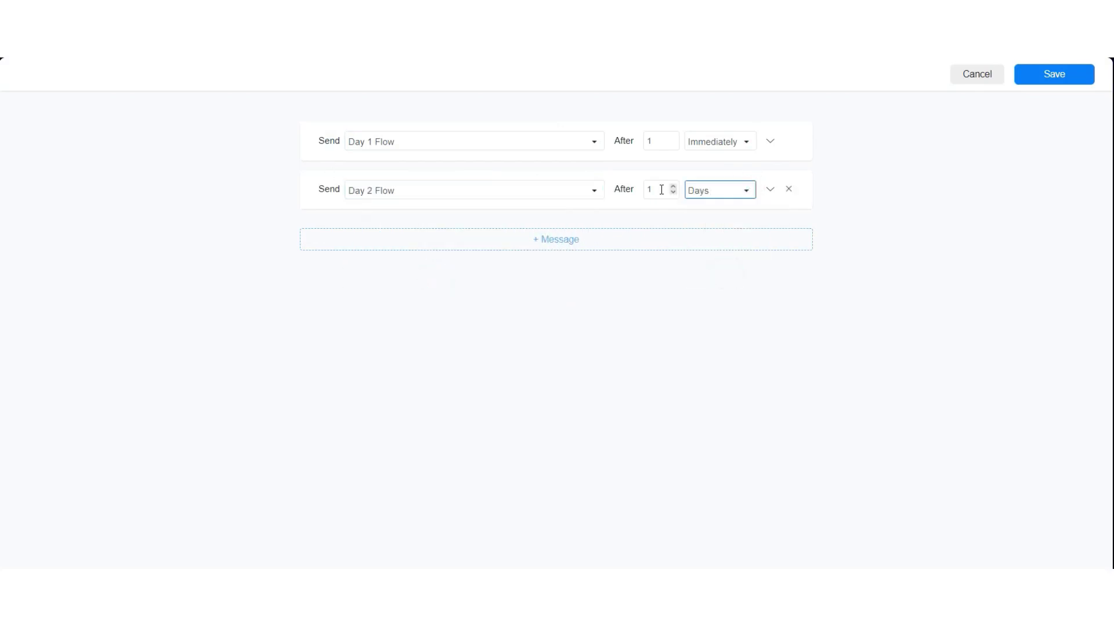
- Add a third campaign message sending Day 3 Flow after a delay in days
left_click(596, 245)
left_click(490, 238)
type("day")
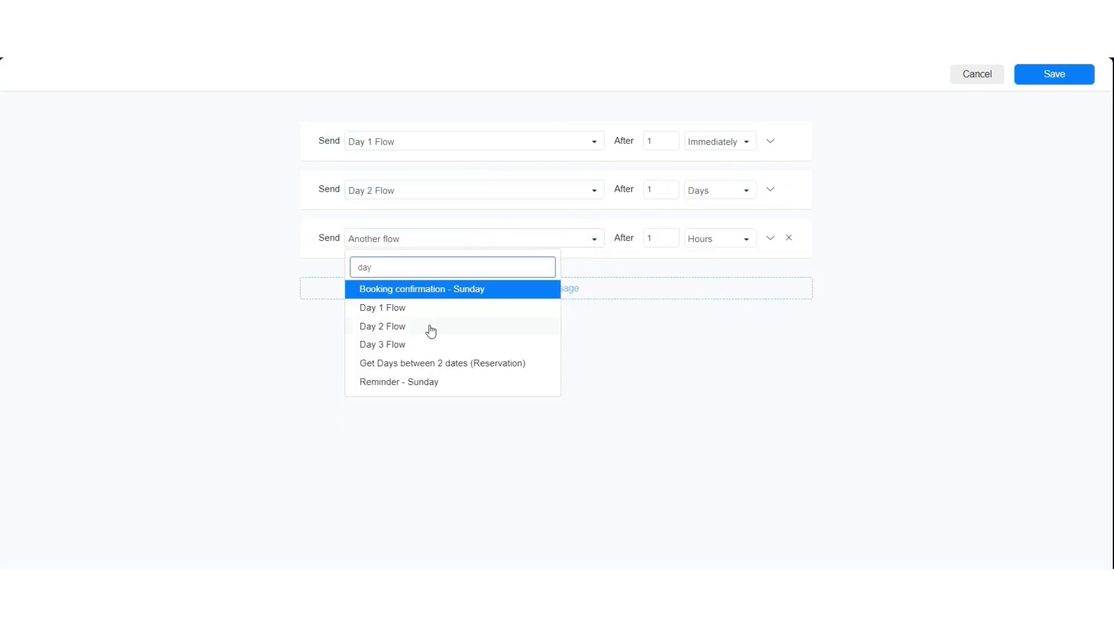
left_click(422, 342)
left_click(700, 239)
left_click(715, 320)
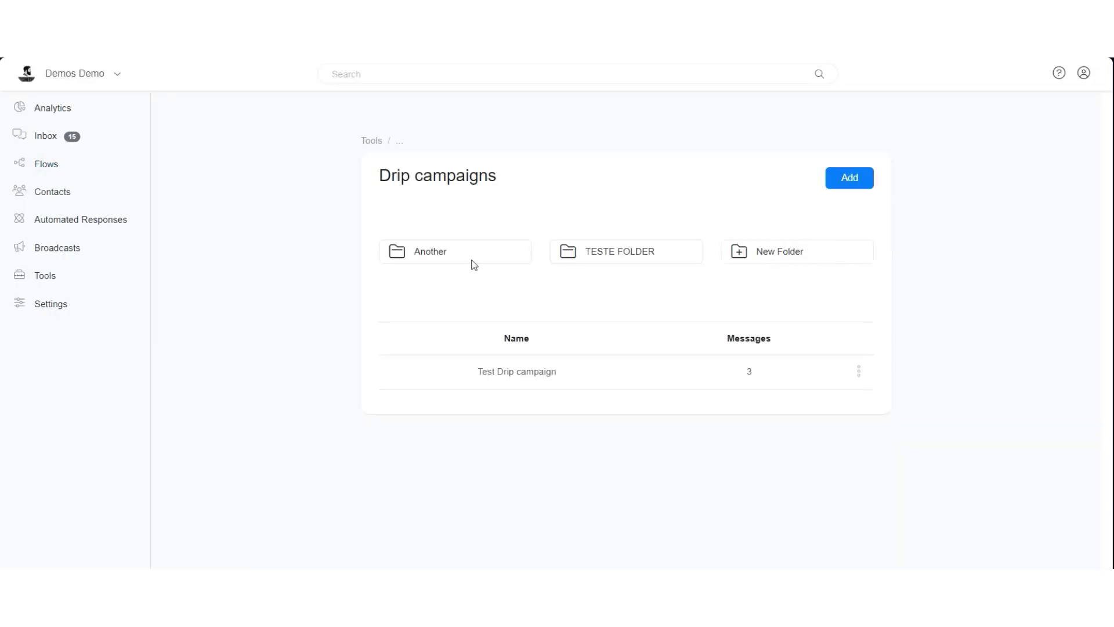
- Create a new flow named 'Subscribe to Drip Campaign'
left_click(473, 264)
left_click(849, 218)
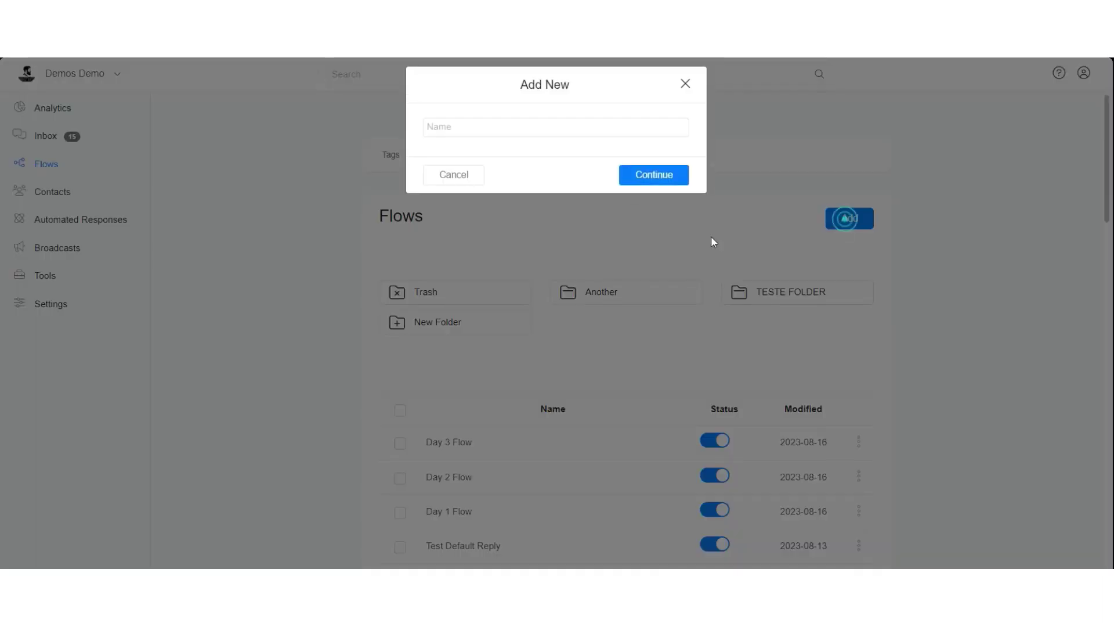
left_click(542, 139)
type("S")
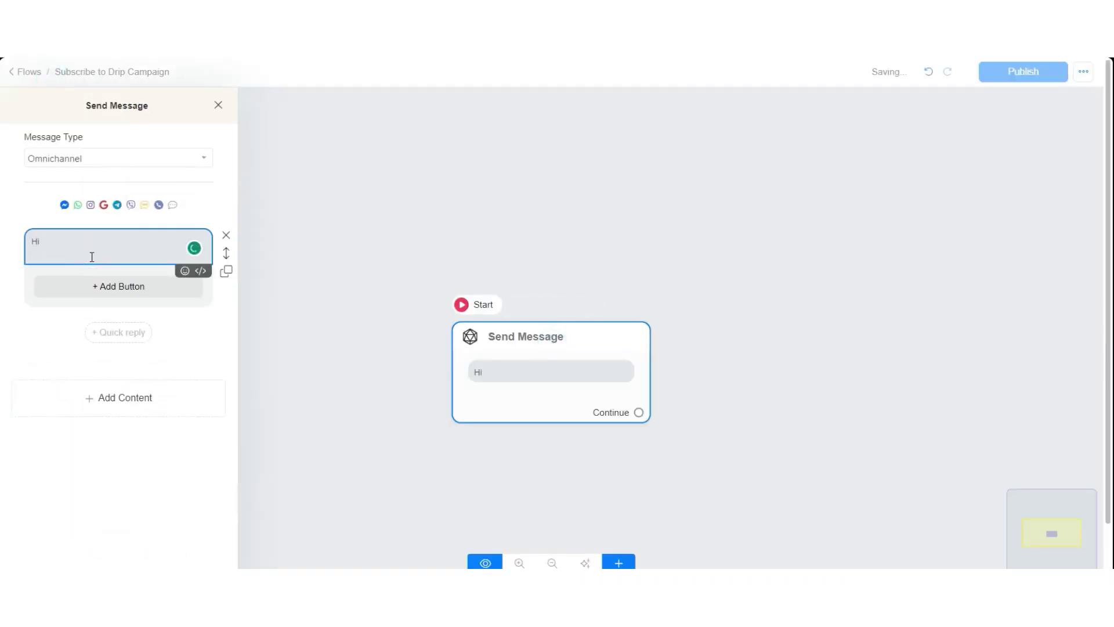
- Write 'Hi {{first_name}} 😍' with 'Will you like to subscribe to our drip campaign?' below
left_click(82, 262)
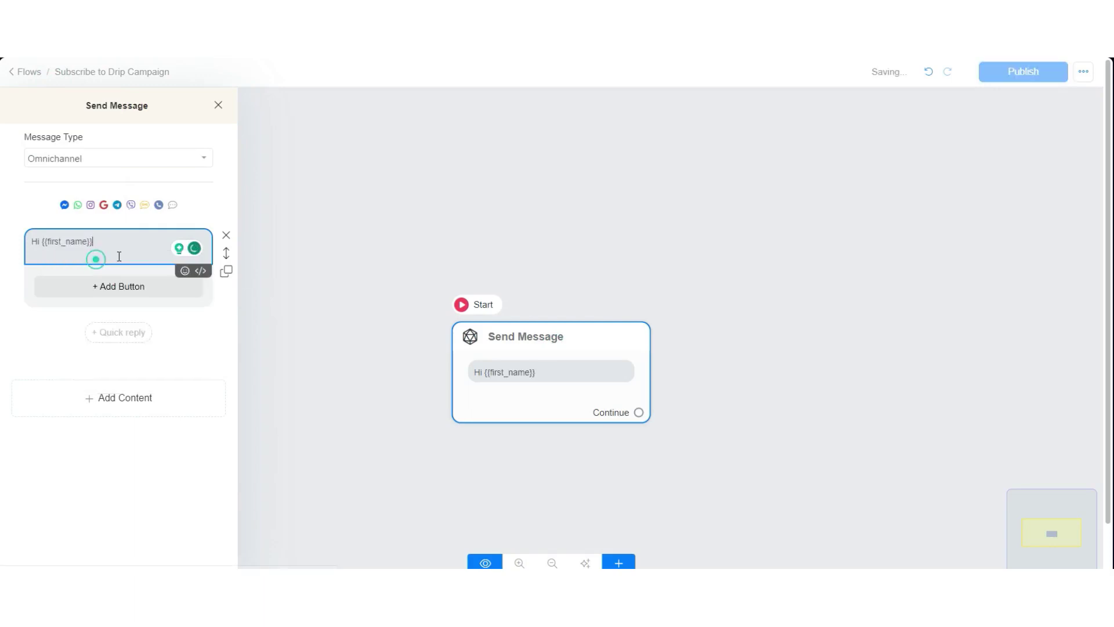
left_click(185, 273)
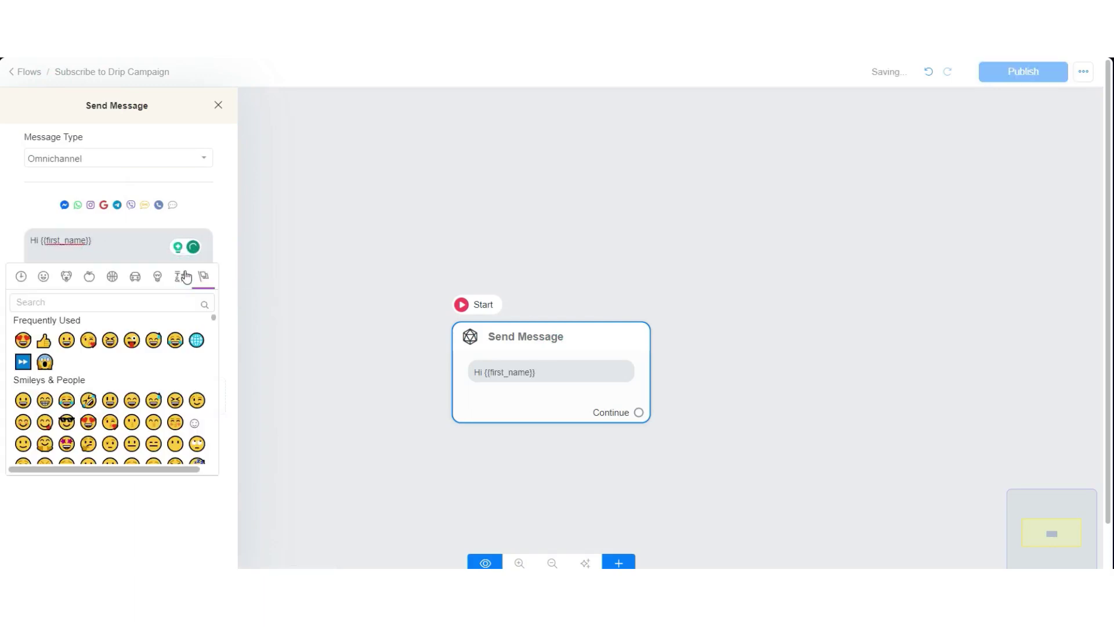
left_click(22, 340)
key("Return")
key("Return")
type("Will you")
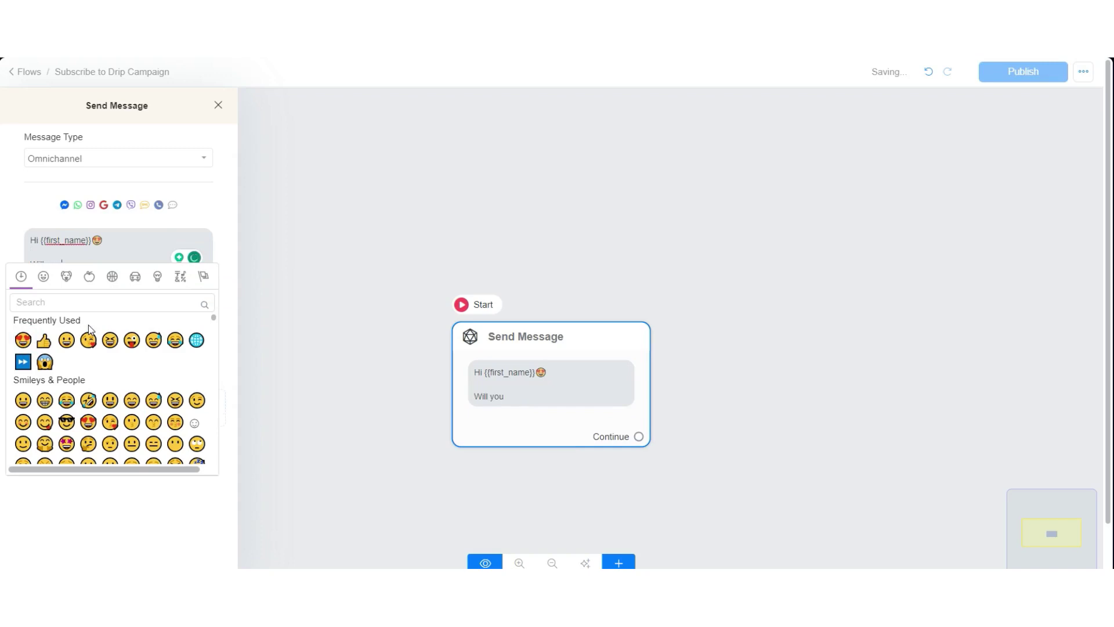
left_click(202, 212)
left_click(78, 264)
type("like ")
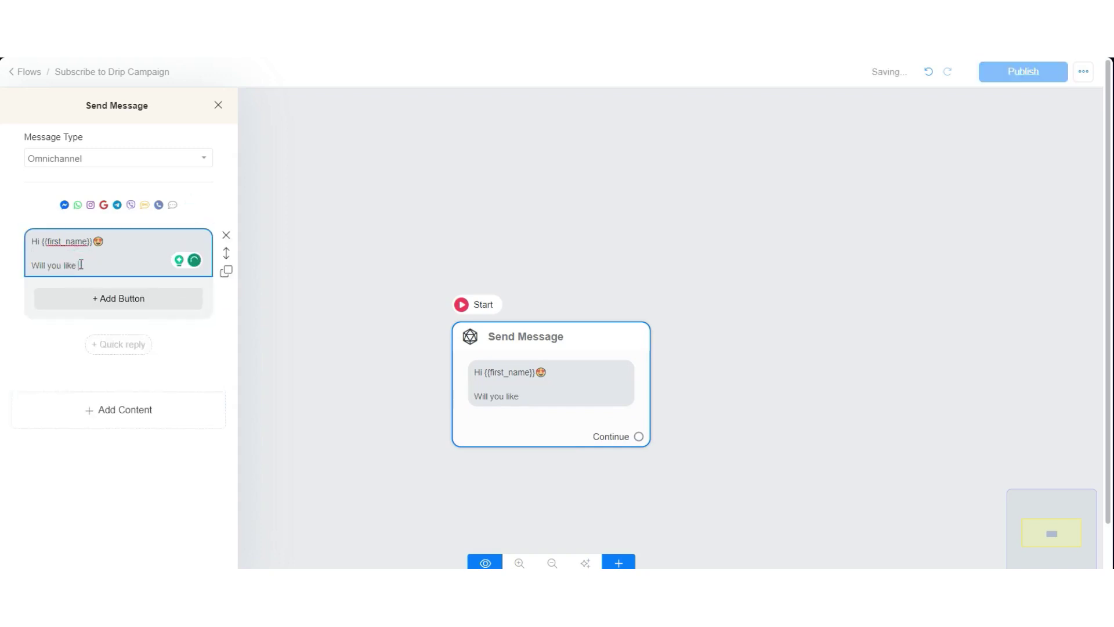
type("to subscribe to our dr")
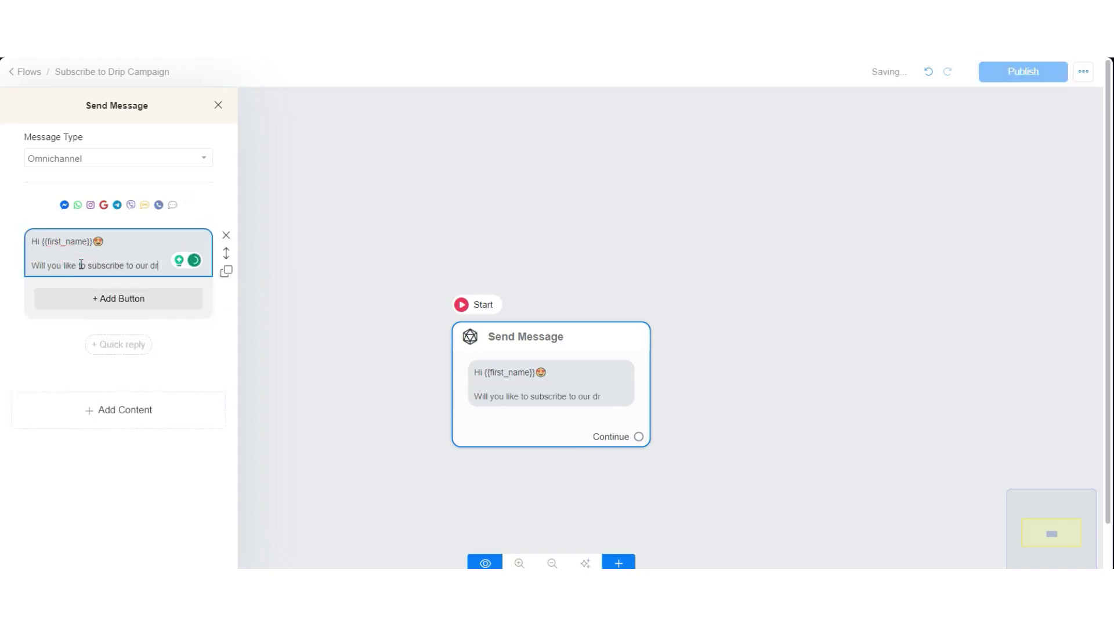
type("ip campaign?")
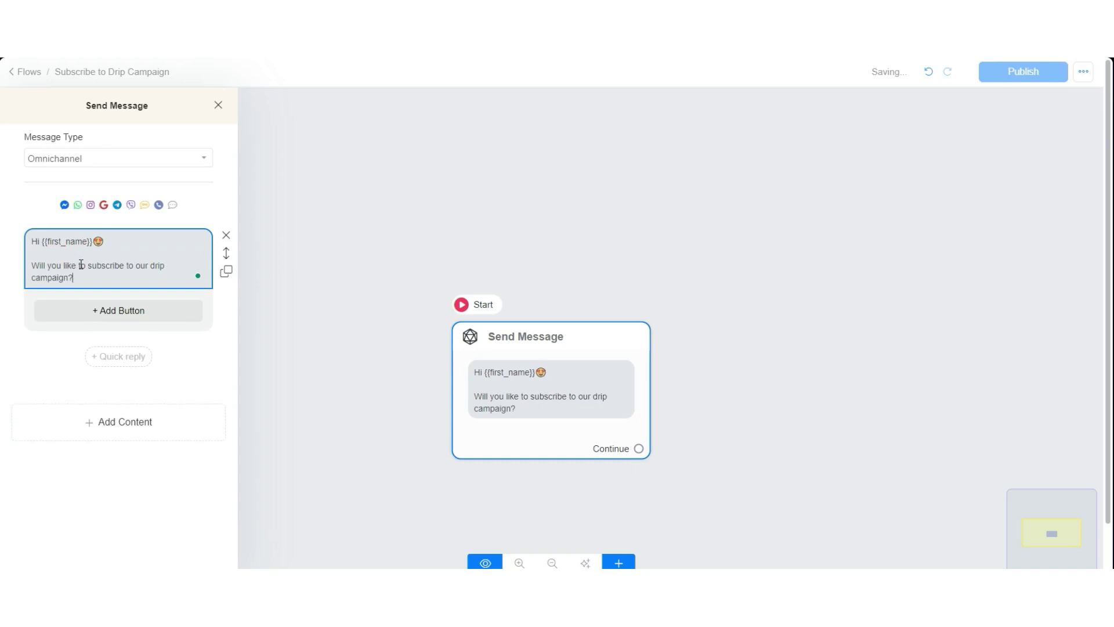
- Add a reply button labelled 'Sure👍' to the greeting message
left_click(137, 313)
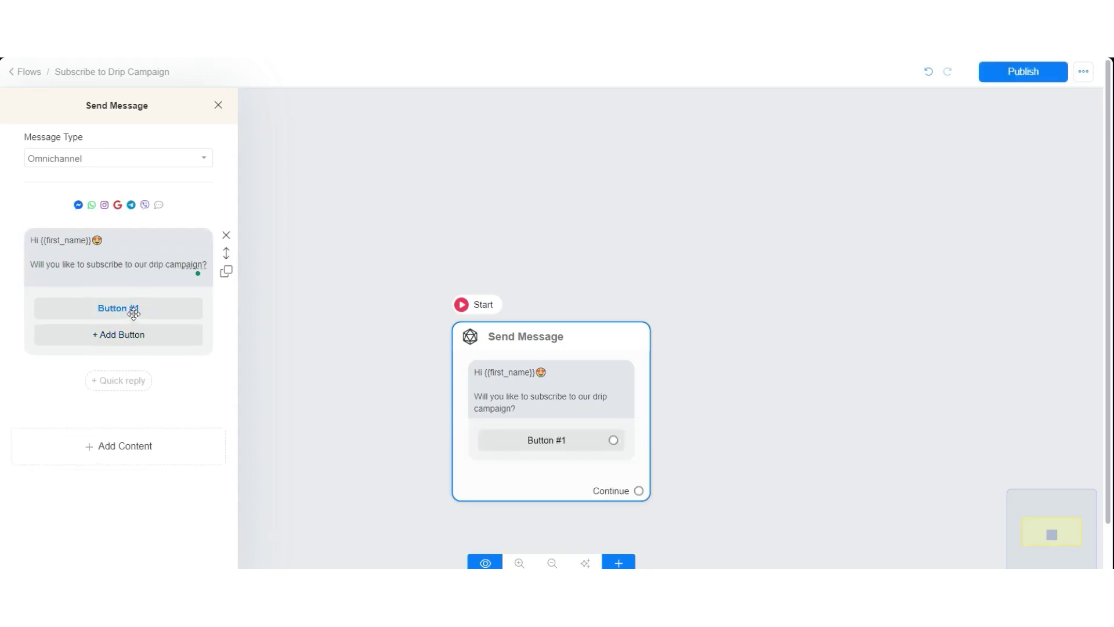
left_click(134, 313)
triple_click(358, 135)
type("S")
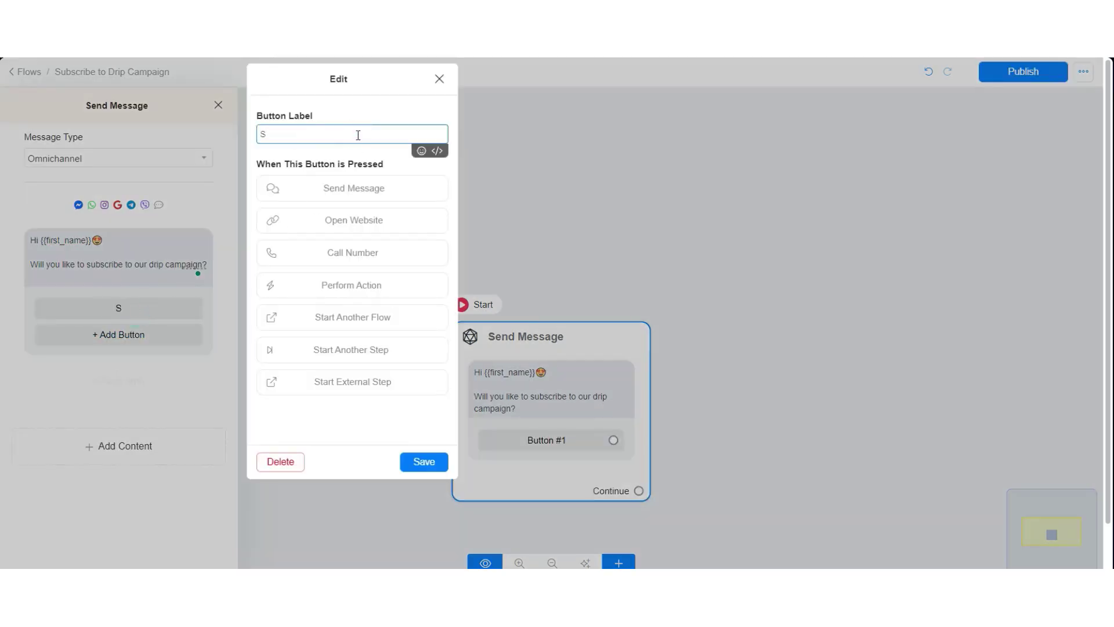
type("ure")
left_click(420, 151)
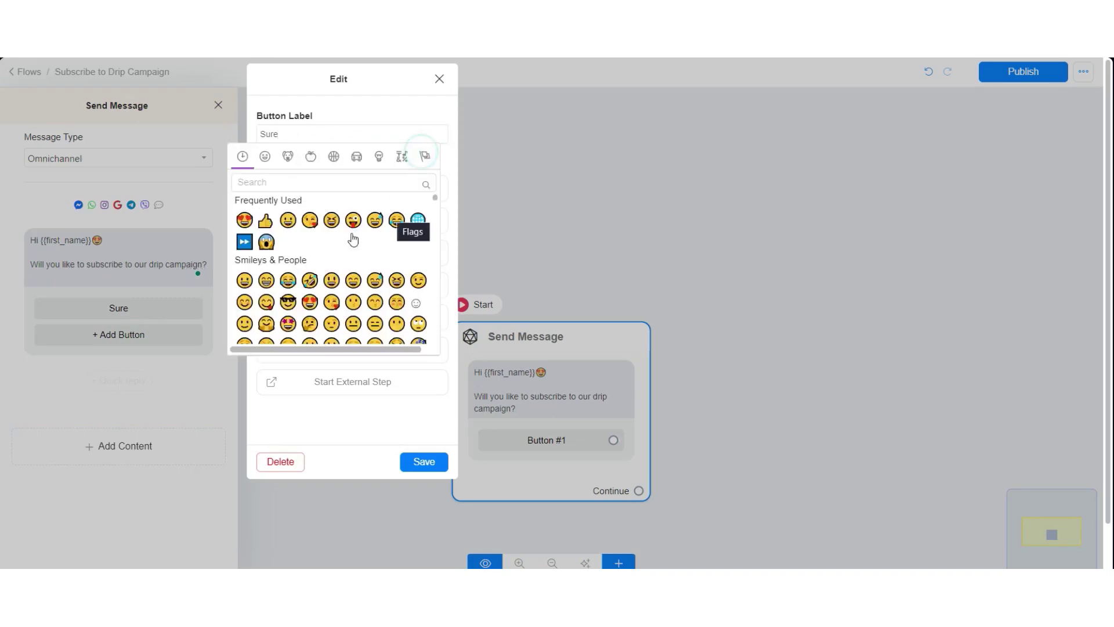
left_click(265, 220)
left_click(421, 464)
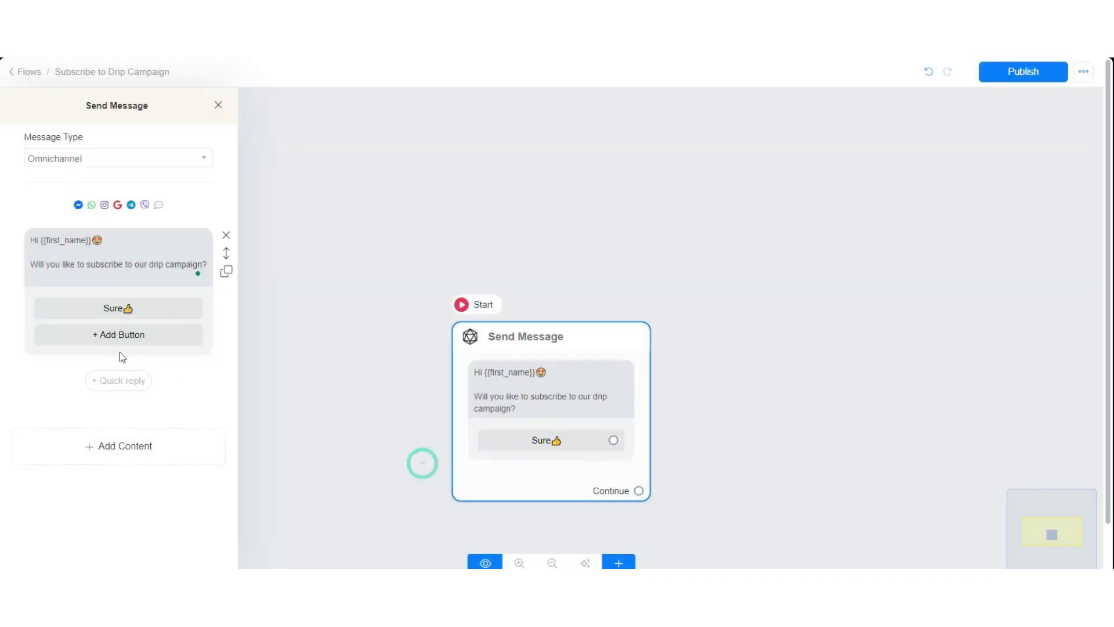
- Add a second reply button labelled 'No, Thank you' and tidy the canvas layout
left_click(118, 334)
left_click(119, 333)
triple_click(366, 130)
type("No, ")
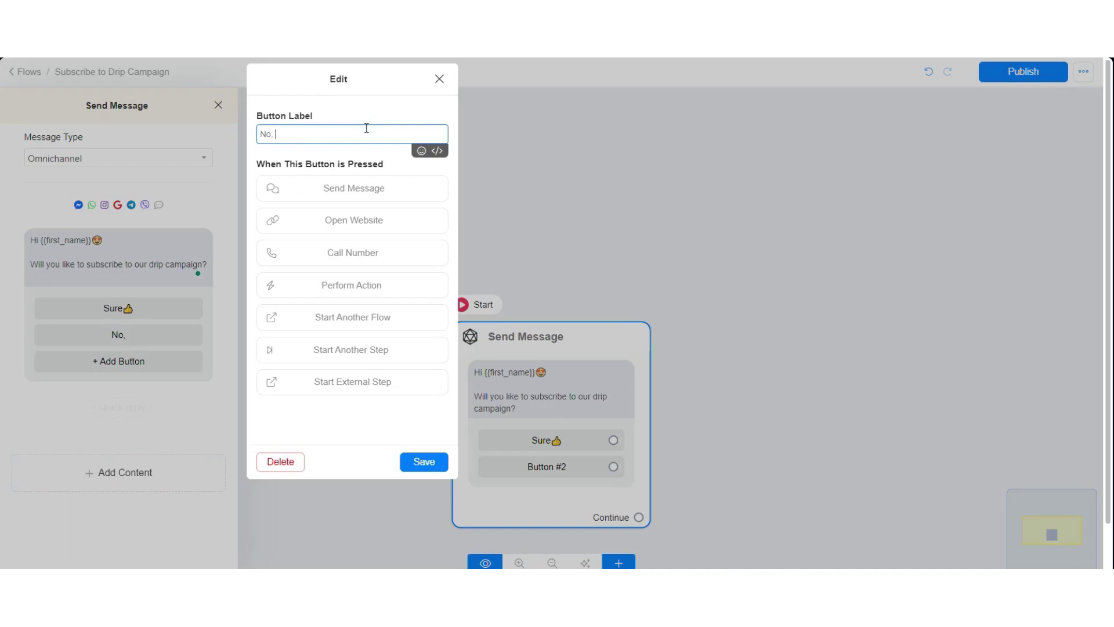
type("Thank you")
left_click(429, 464)
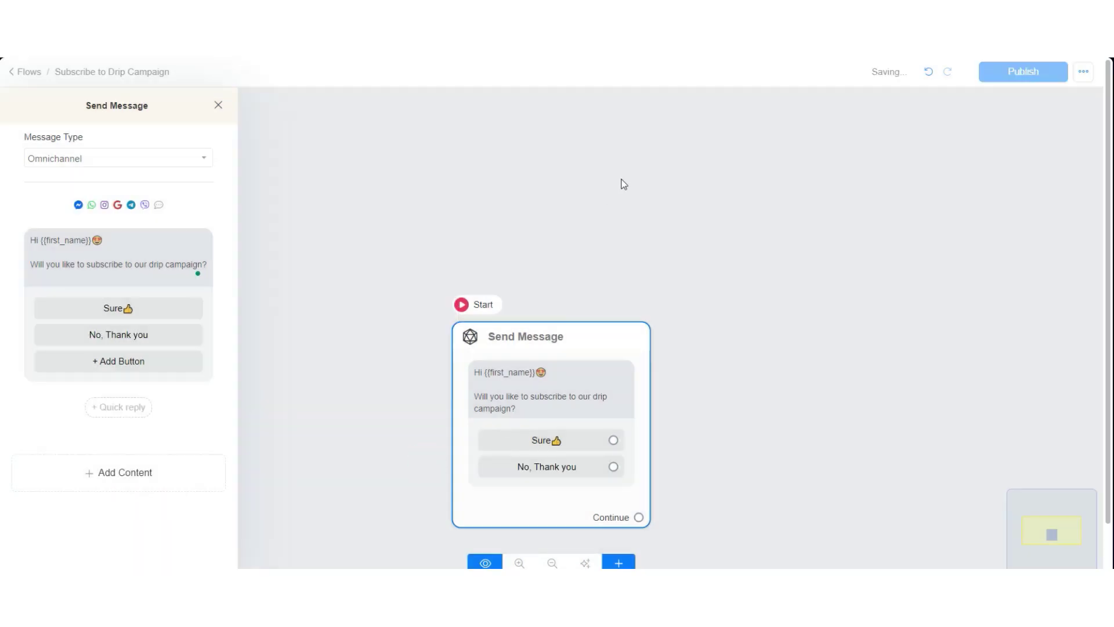
left_click(624, 184)
left_click_drag(579, 332, 480, 232)
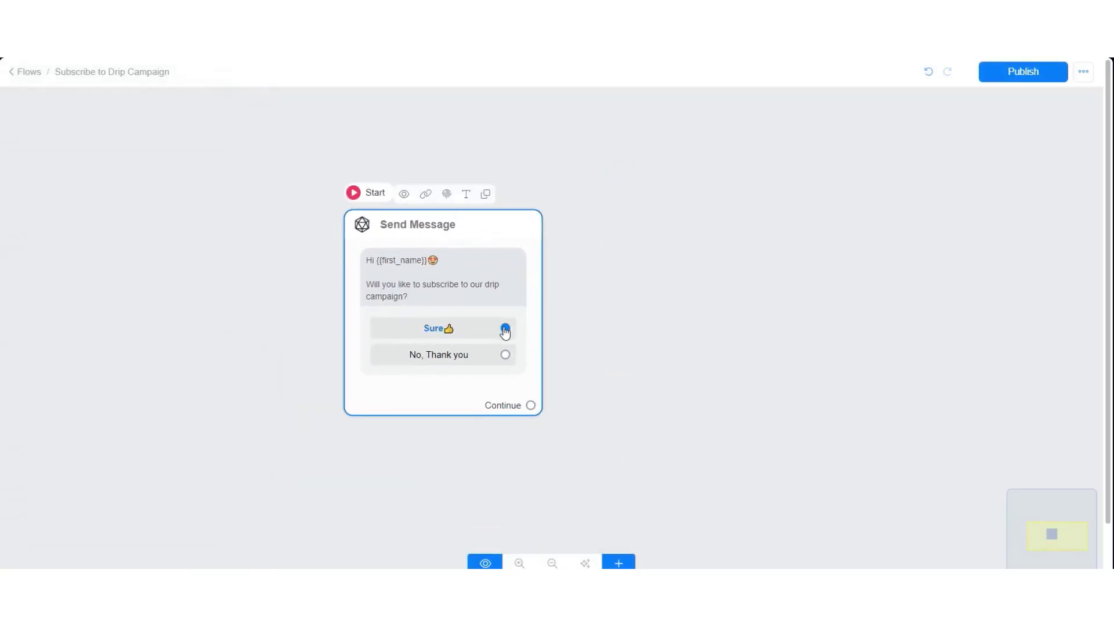
- Connect Sure👍 to a new step that subscribes the contact to Test Drip campaign
left_click_drag(505, 328, 616, 233)
left_click(145, 328)
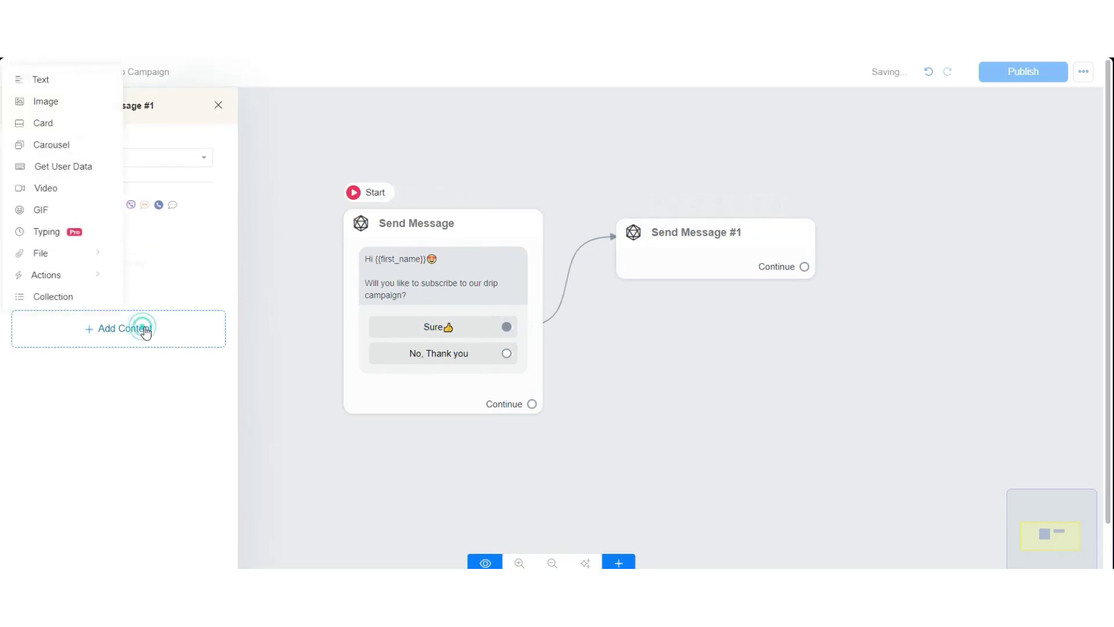
mouse_move(91, 279)
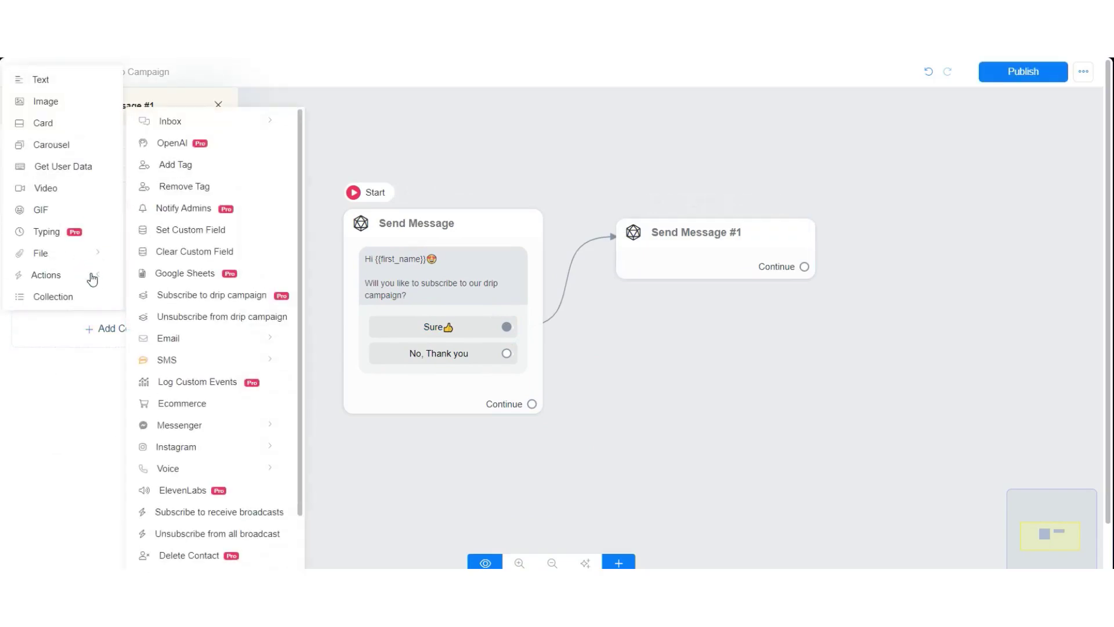
left_click(203, 298)
left_click(171, 250)
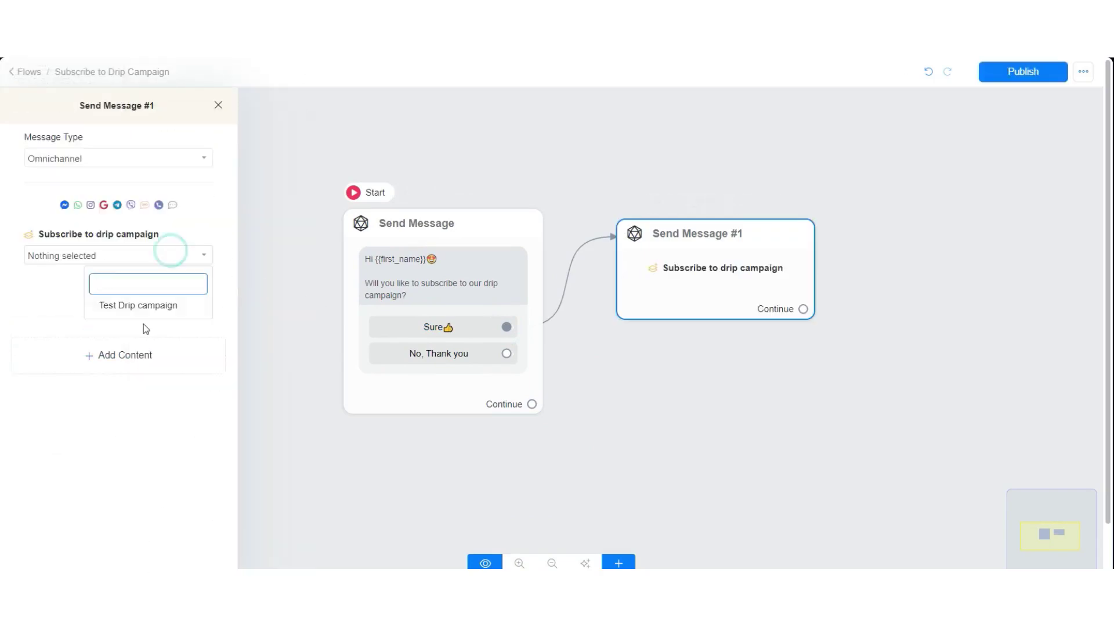
left_click(147, 307)
left_click(738, 455)
left_click_drag(710, 325, 713, 259)
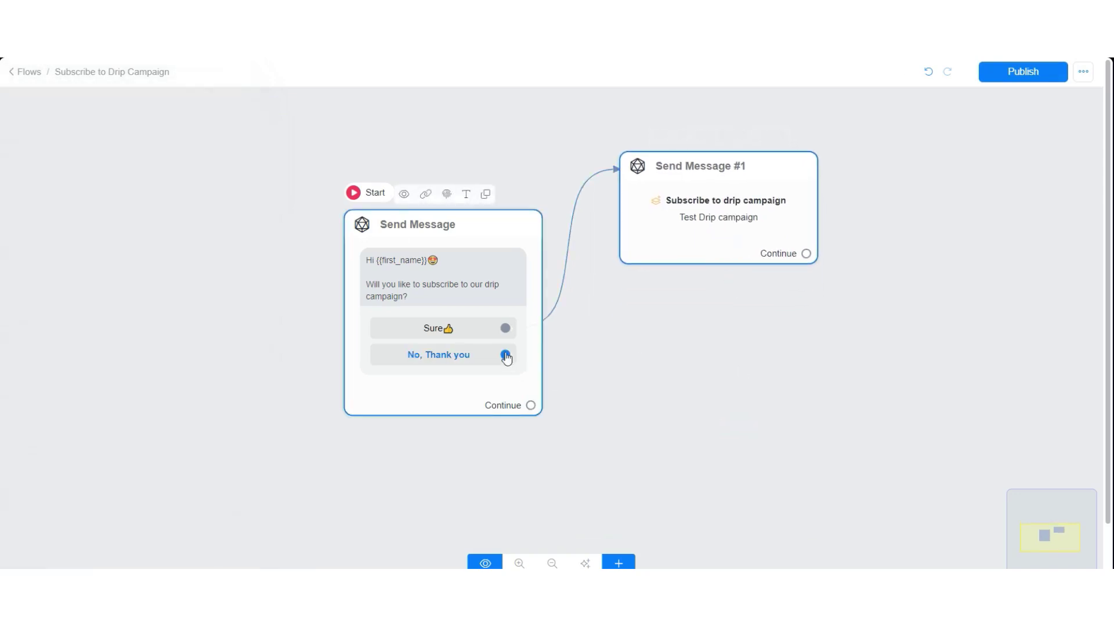
- Connect No, Thank you to a new step replying with the text 'Thank you'
left_click_drag(506, 355, 616, 421)
left_click(50, 341)
left_click(42, 80)
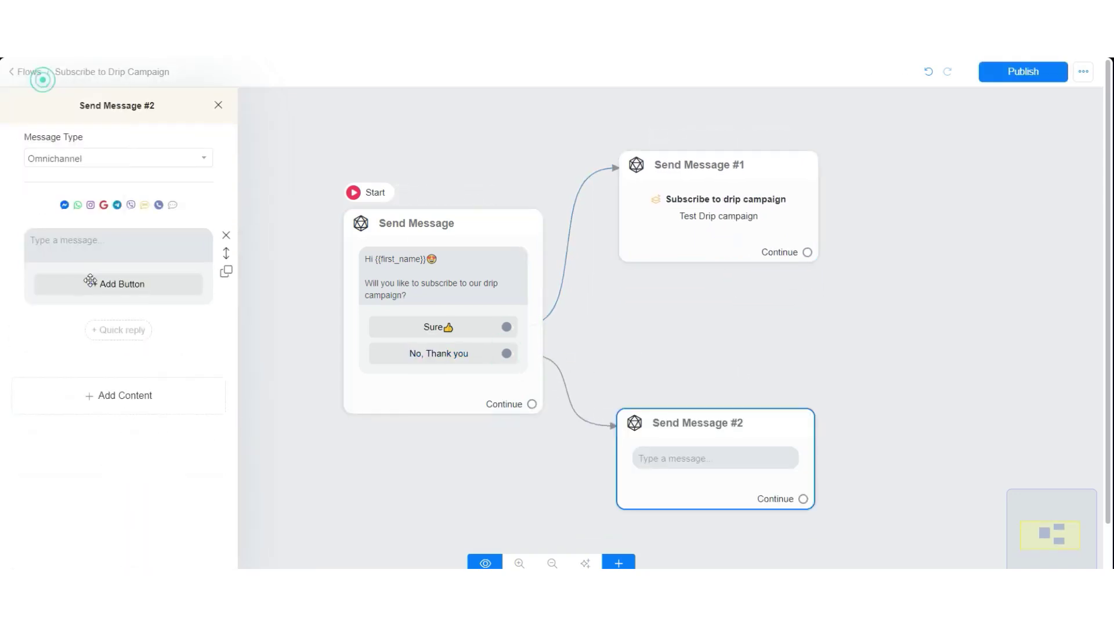
left_click(89, 245)
type("Thank you")
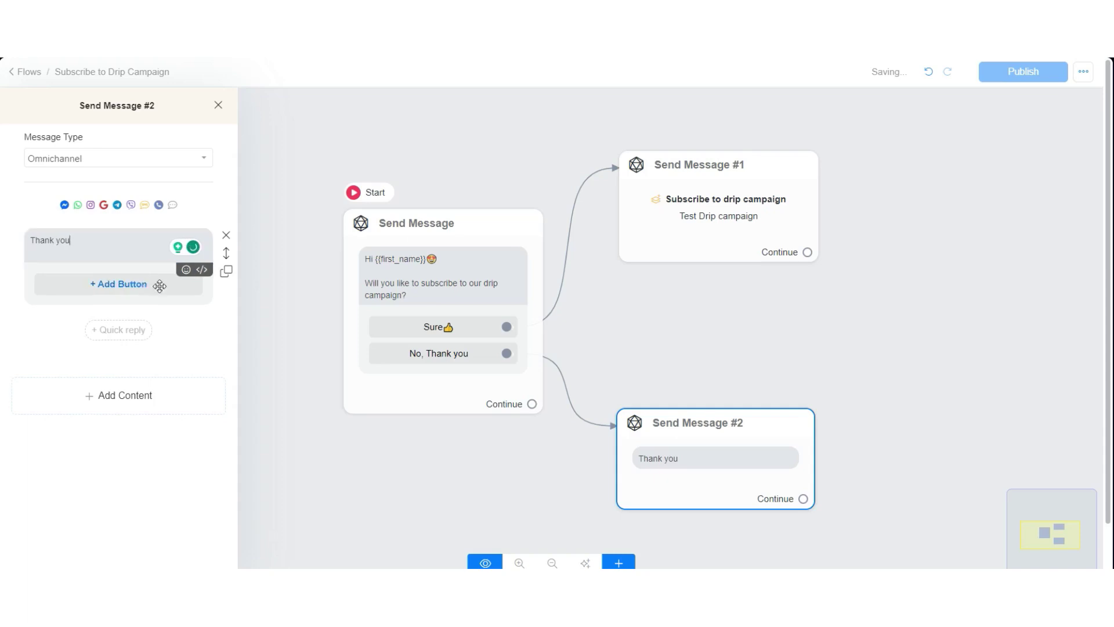
left_click(339, 431)
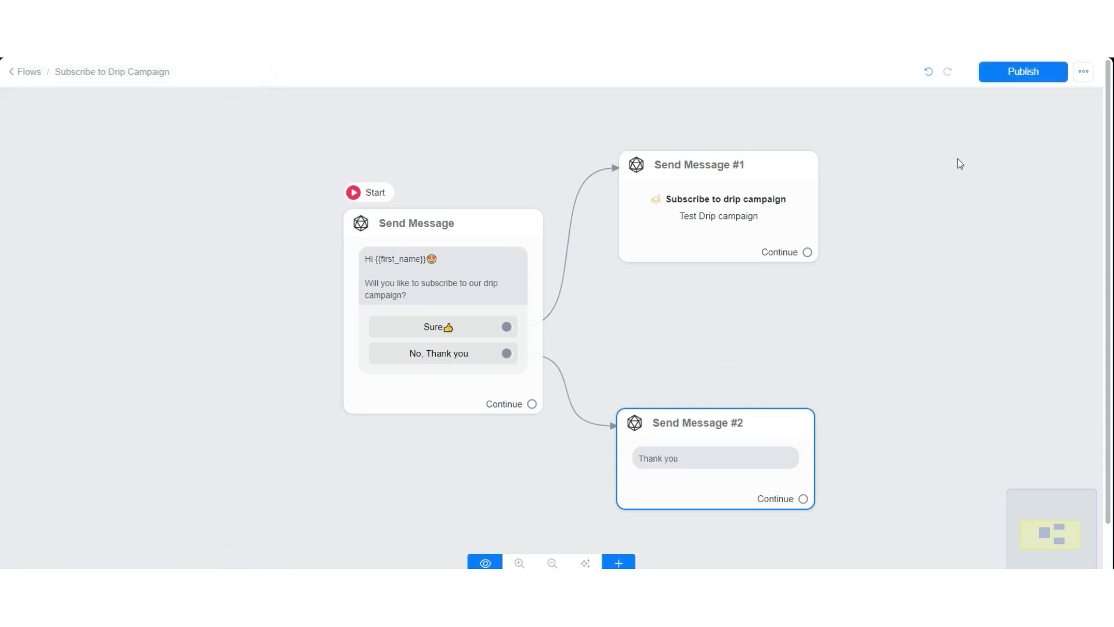
- Publish the Subscribe to Drip Campaign flow and preview it on Telegram
left_click(1023, 74)
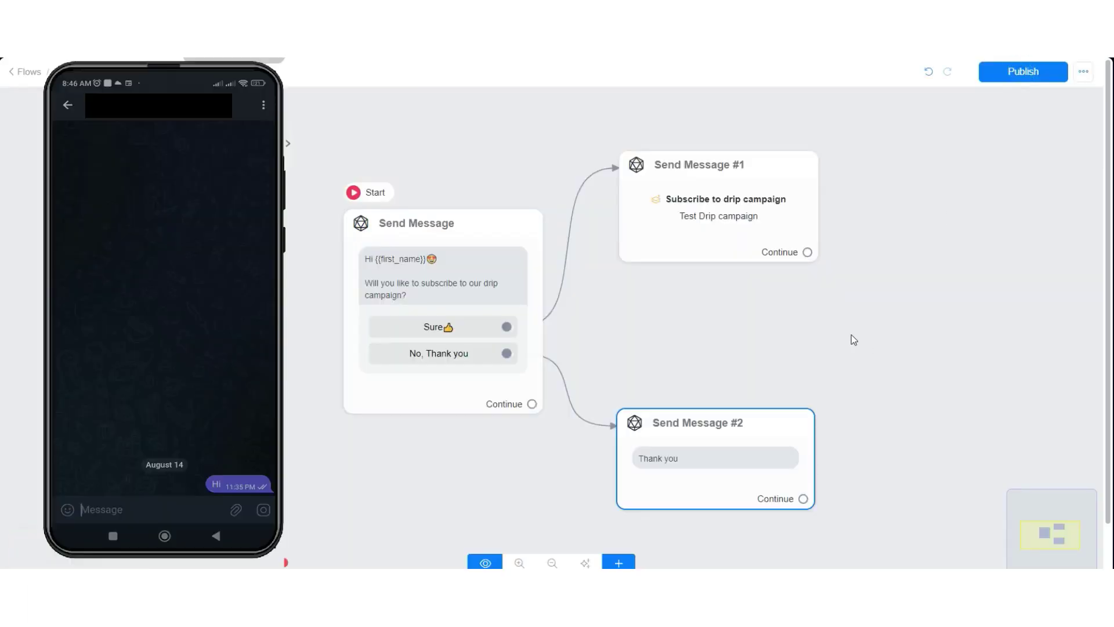
left_click(486, 563)
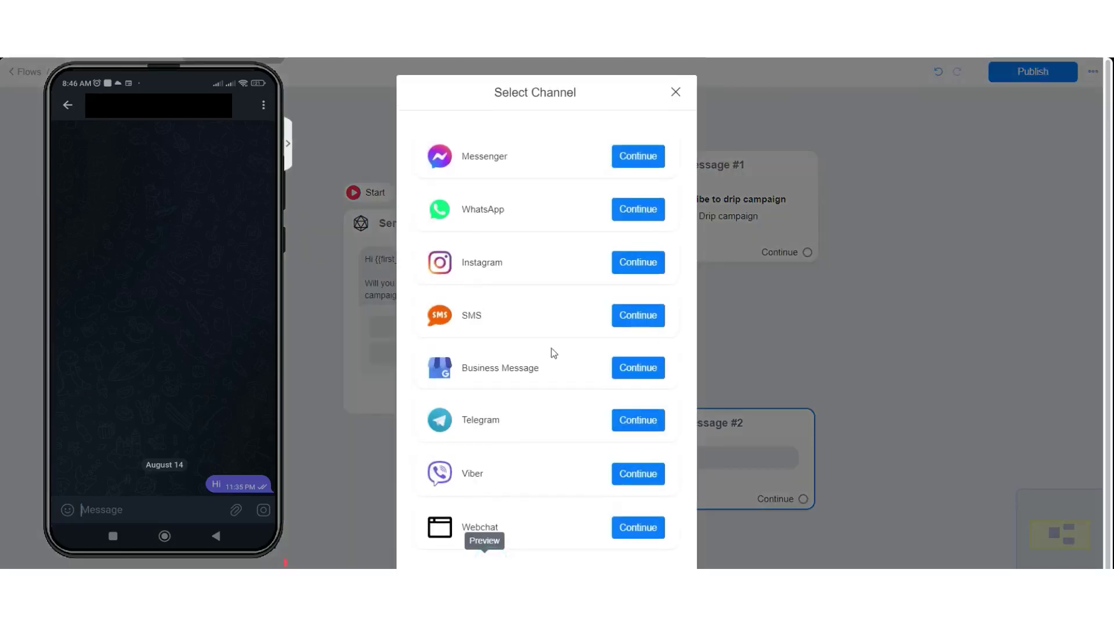
left_click(648, 424)
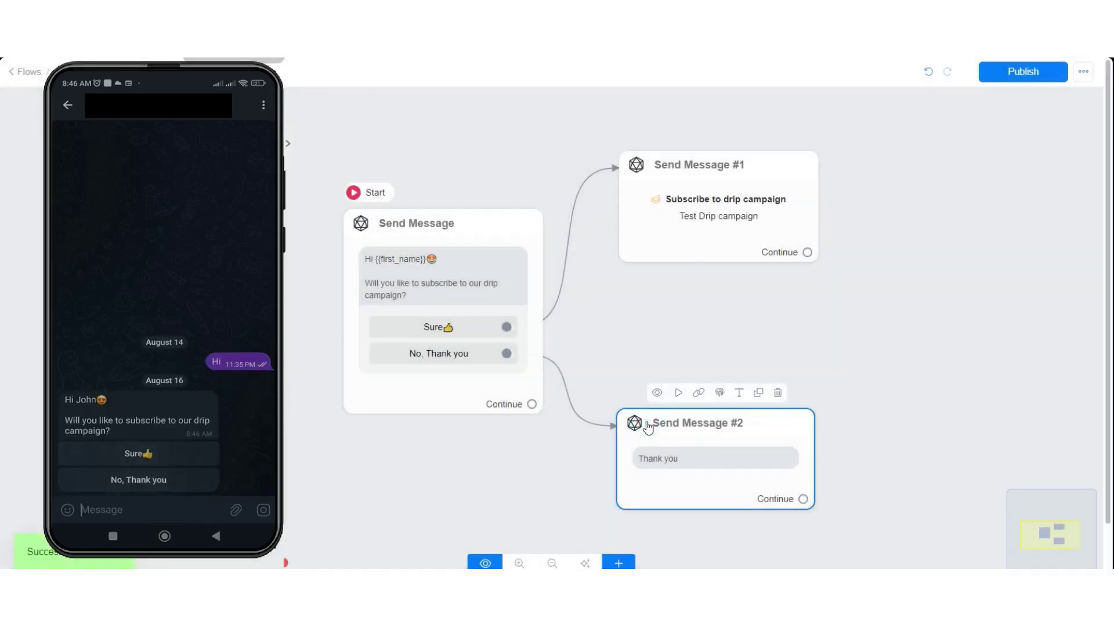